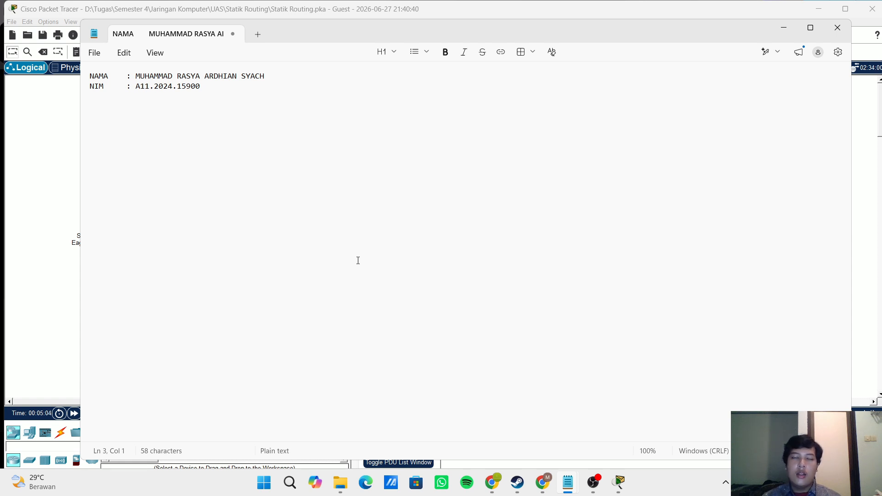
Switch to Cisco Packet Tracer and look over the R1-ISP and R2-Central routers and the S1-Central switch in the topology.
click(240, 16)
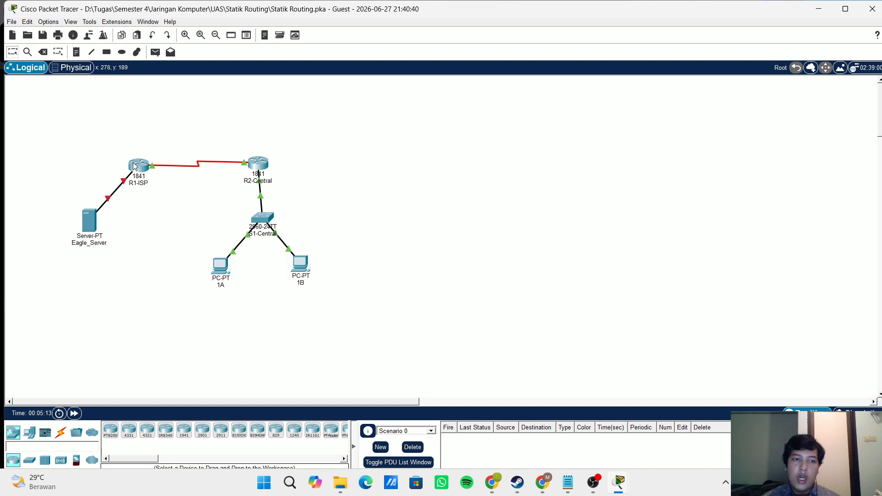
mouse_move(134, 167)
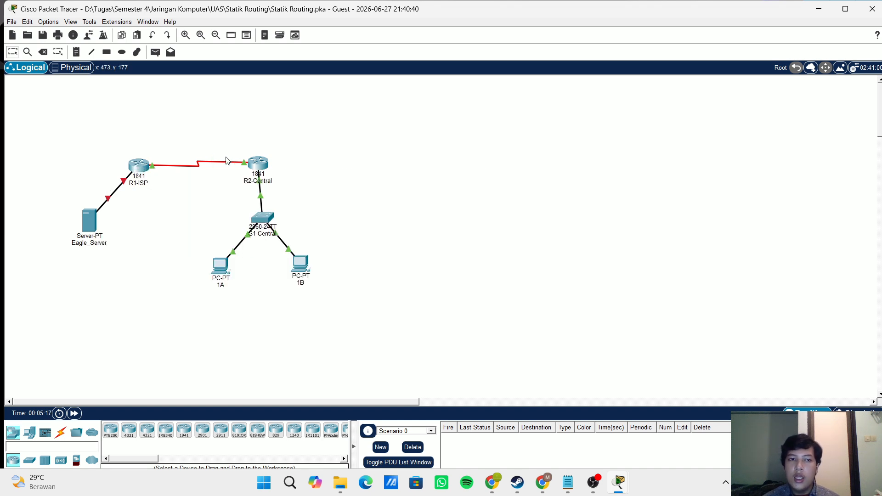
mouse_move(267, 167)
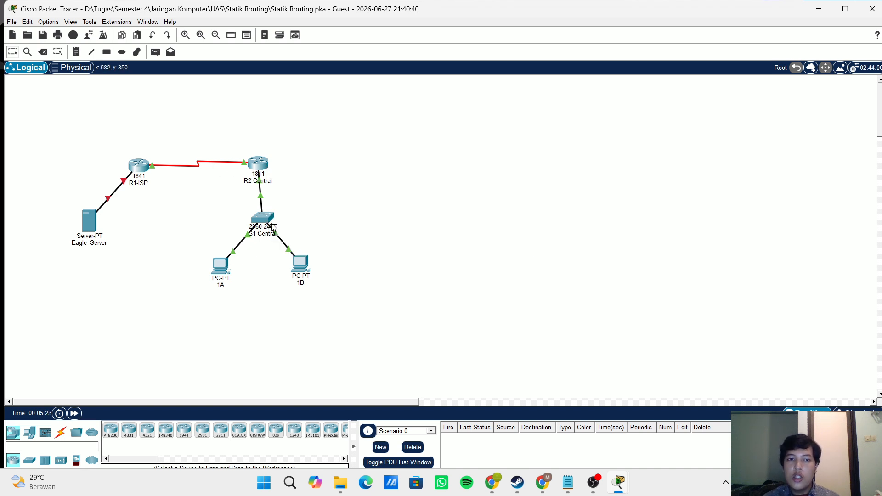
mouse_move(263, 215)
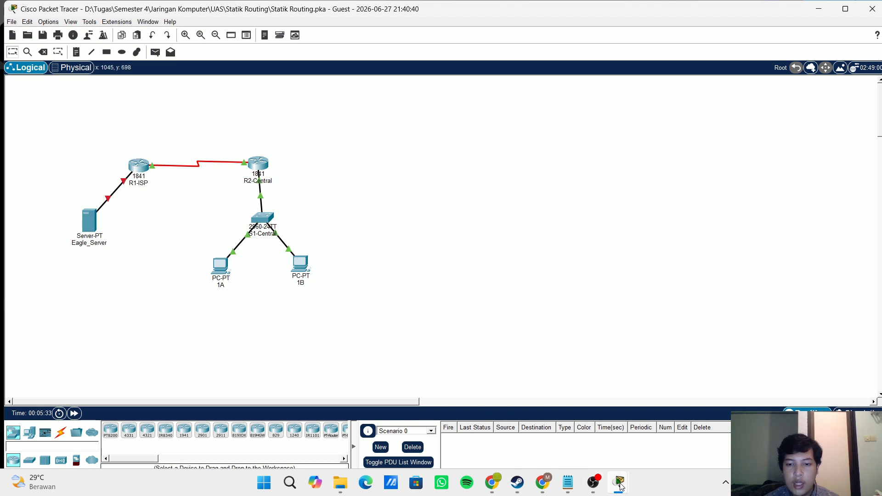
Bring up the PT Activity instructions beside the topology, review the addressing table, and return to the workspace.
mouse_move(620, 486)
click(678, 436)
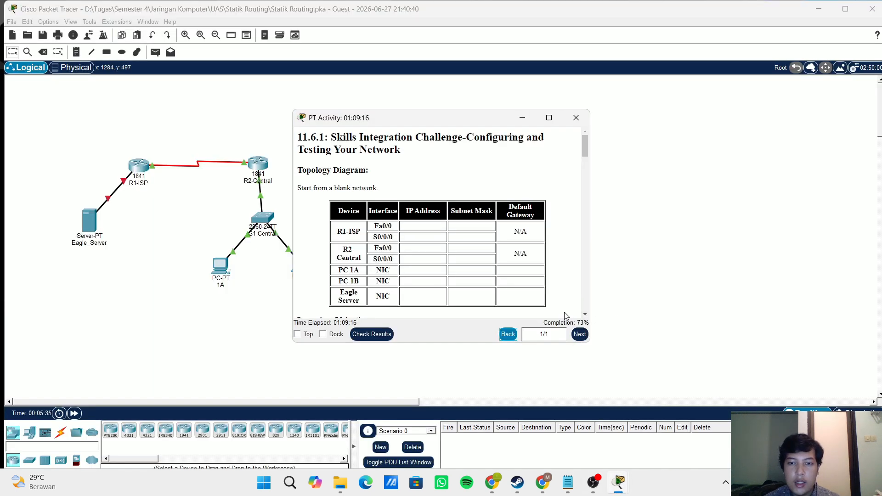
drag(373, 119, 456, 121)
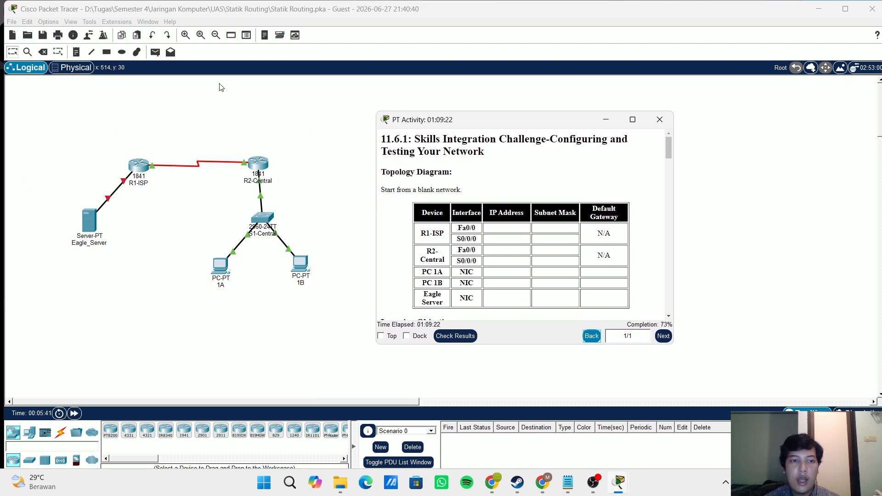
drag(467, 122, 431, 106)
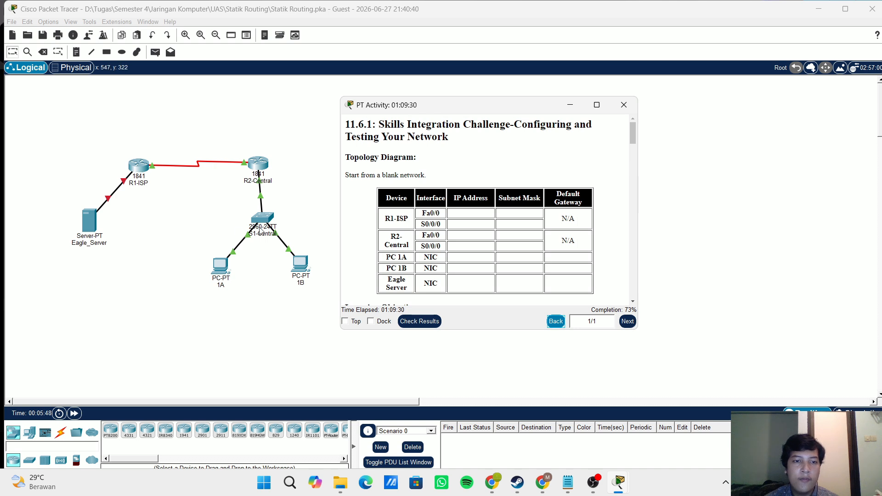
drag(414, 111, 421, 119)
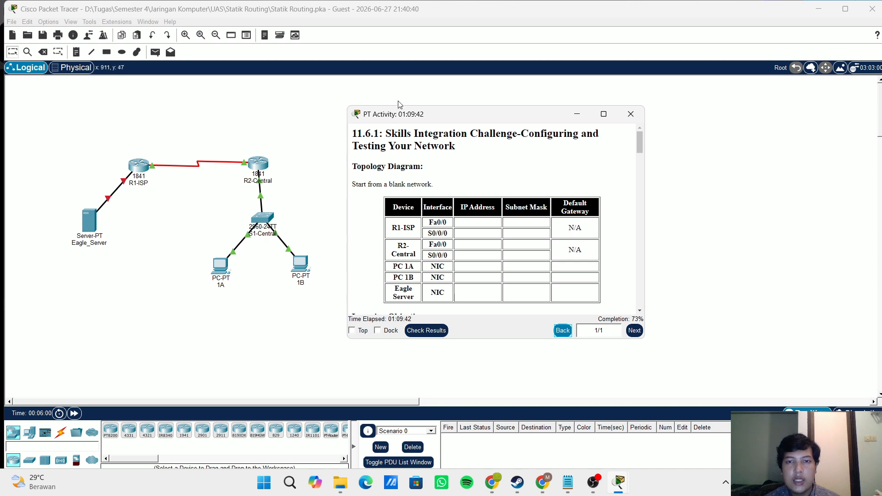
click(320, 122)
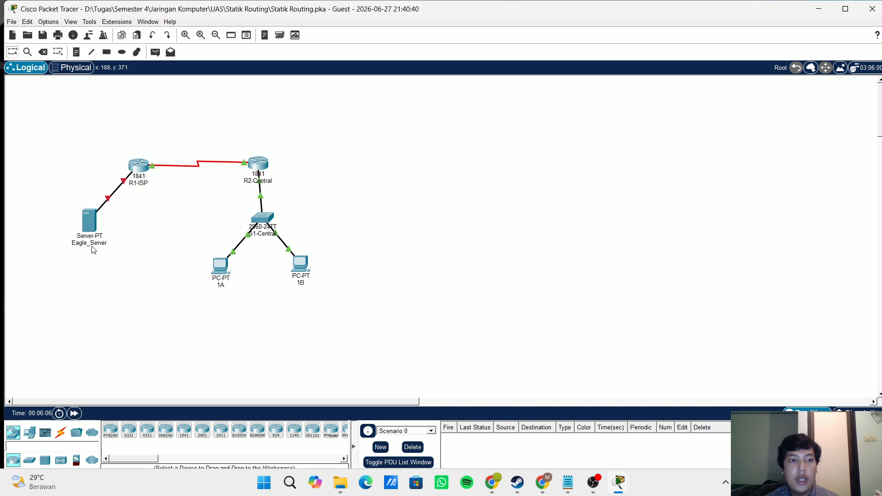
Inspect Eagle_Server's default gateway, FastEthernet0 IP configuration and HTTP service settings.
click(92, 230)
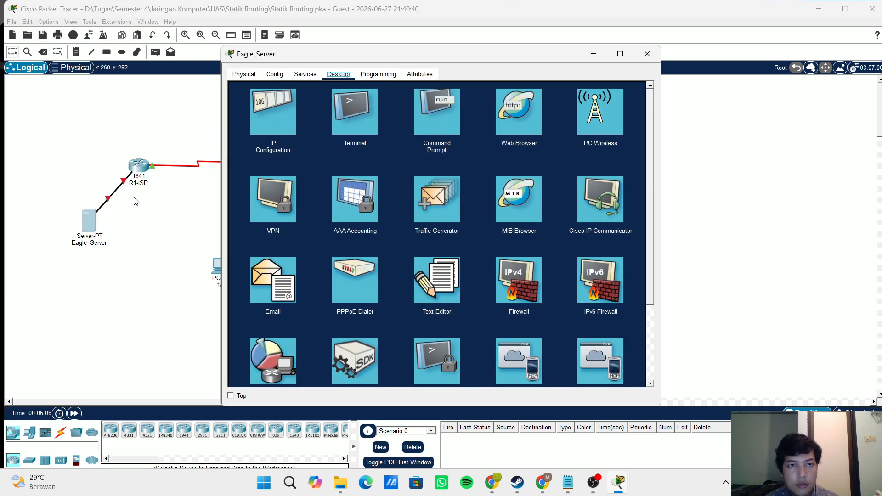
click(244, 75)
click(275, 75)
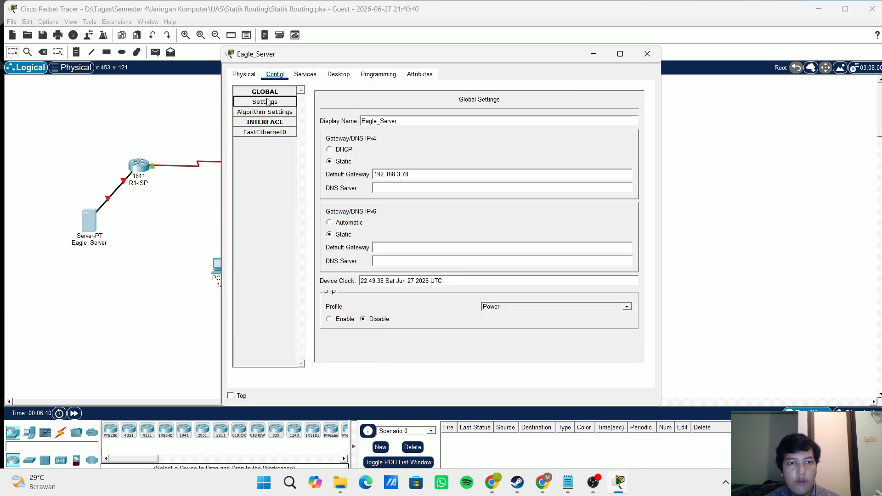
click(266, 113)
click(263, 133)
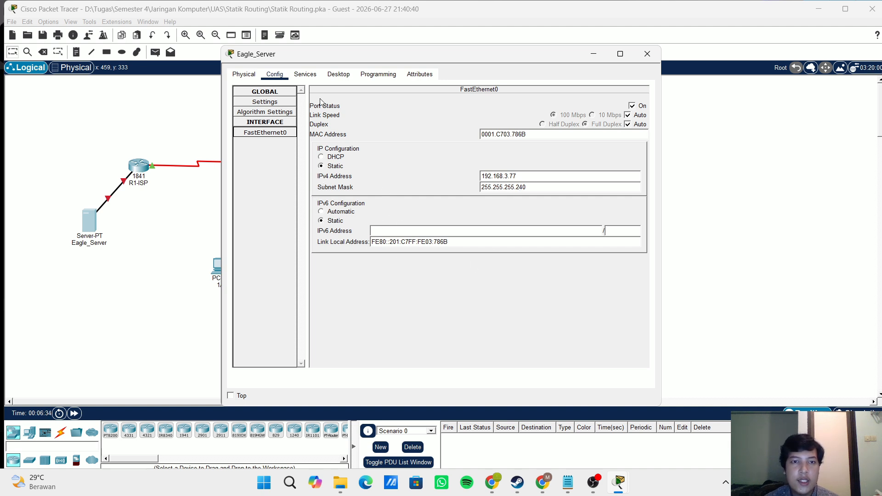
click(310, 78)
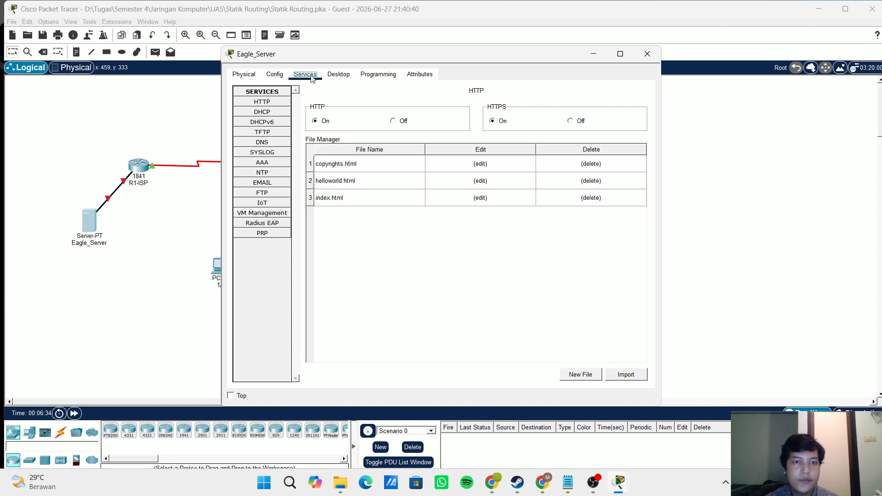
click(271, 105)
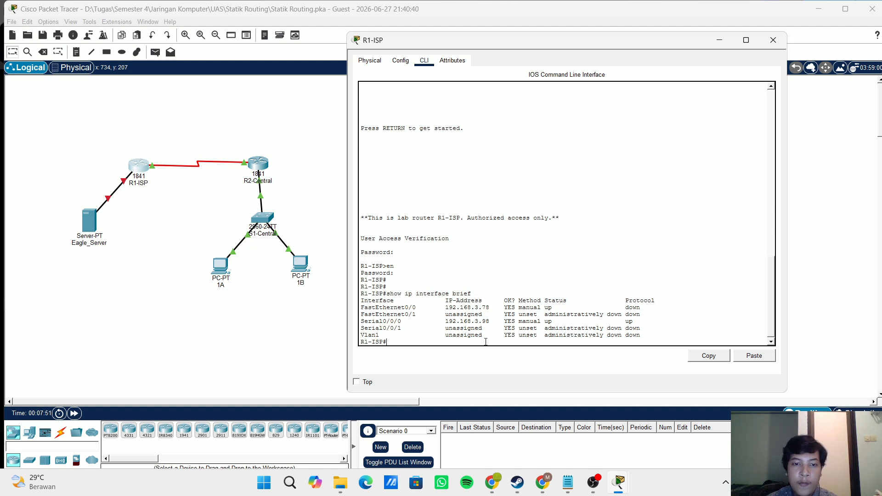
Examine the FastEthernet0/0 and Serial0/0/0 entries and their IP addresses in R1-ISP's interface summary.
drag(361, 307, 414, 306)
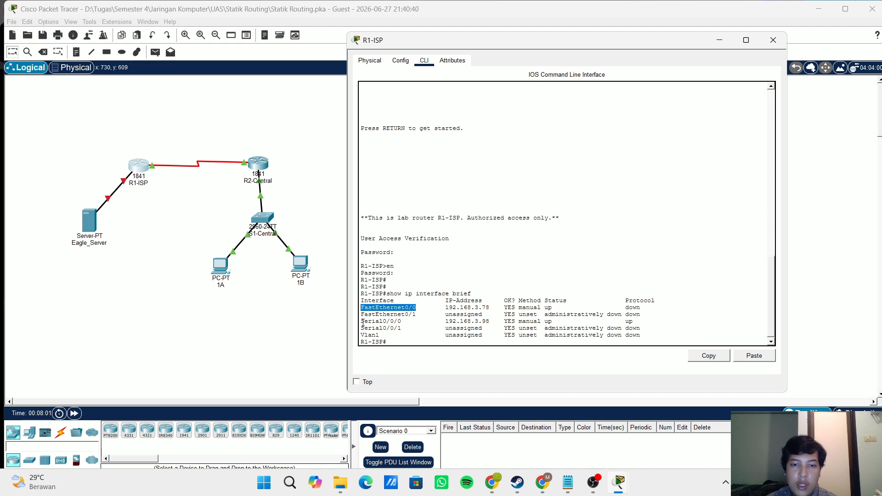
drag(361, 322, 407, 324)
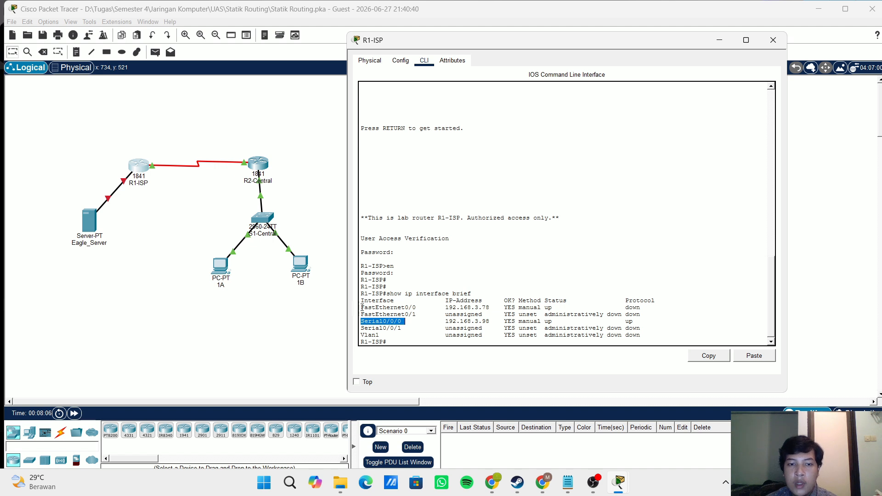
drag(362, 307, 417, 308)
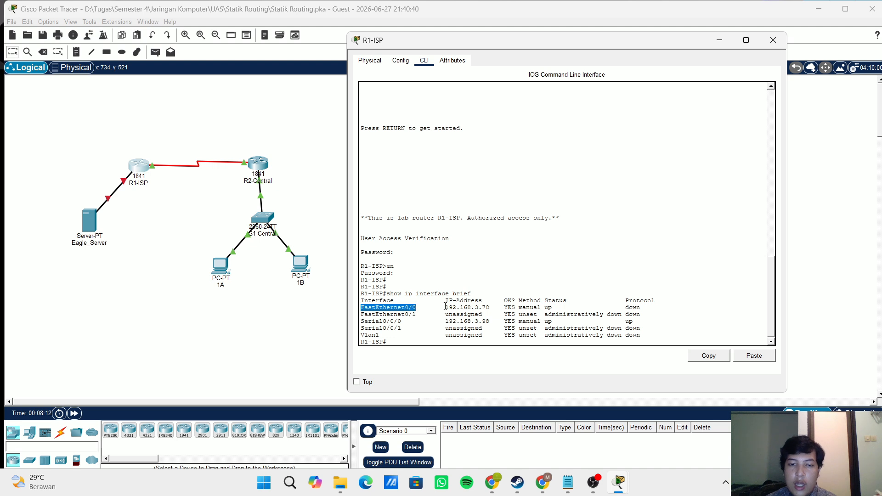
drag(445, 307, 489, 308)
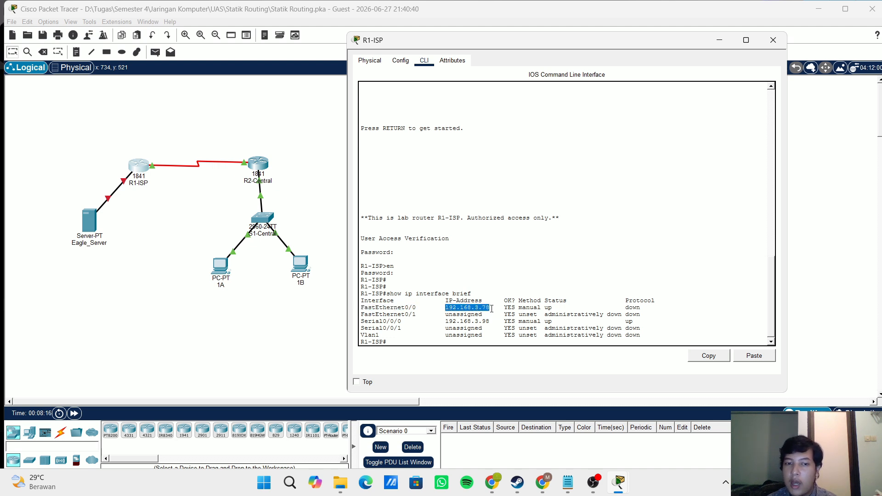
drag(404, 322, 380, 321)
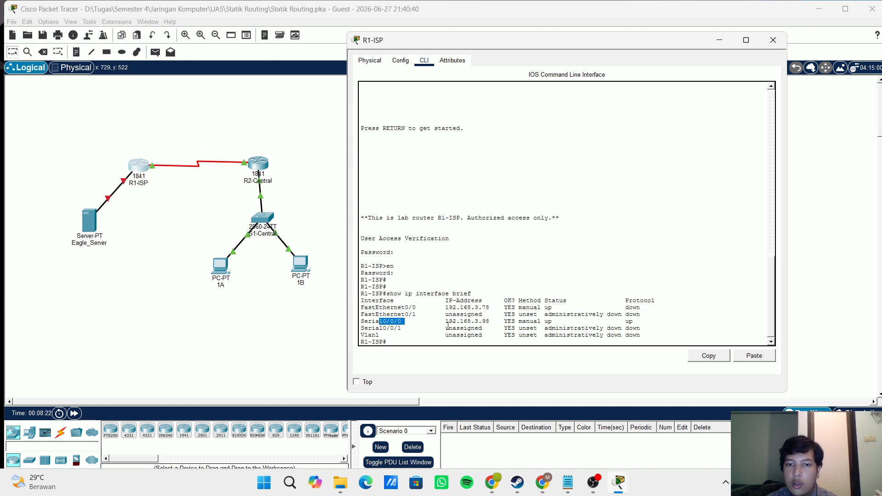
drag(448, 322, 489, 322)
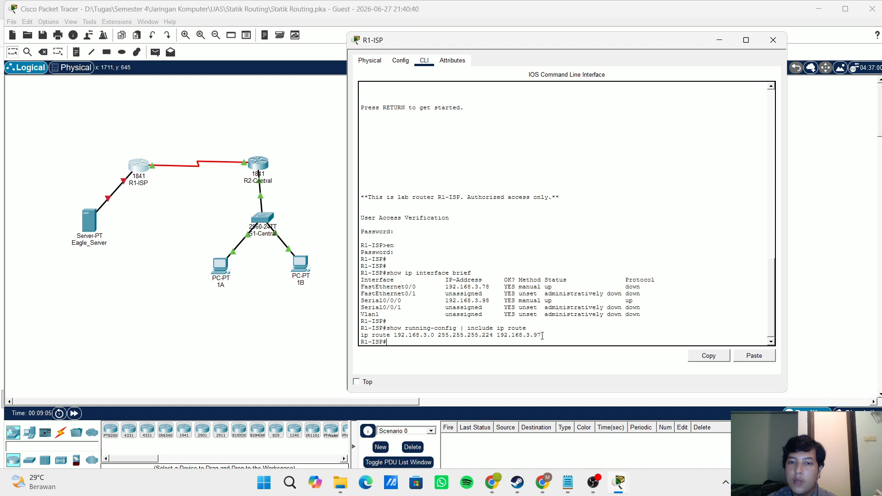
Run "show ip route" on R1-ISP and examine the static route and the directly connected serial network.
text(show ip route)
key(Return)
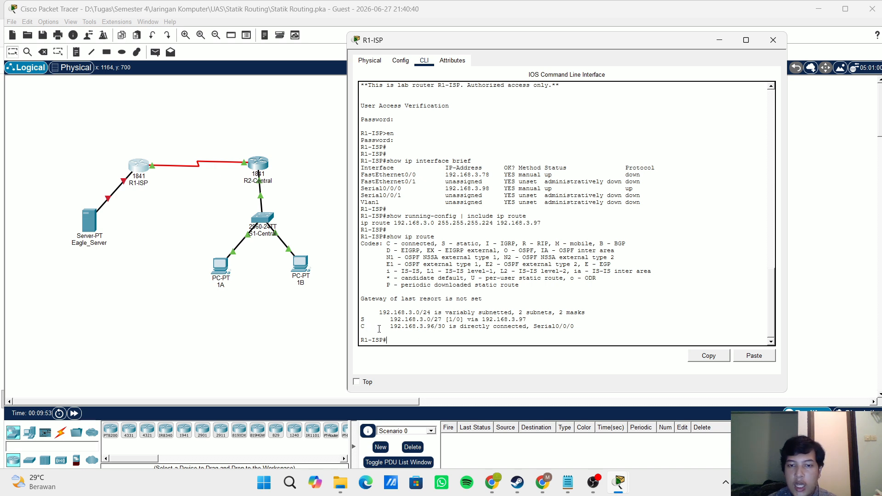
drag(584, 330, 540, 330)
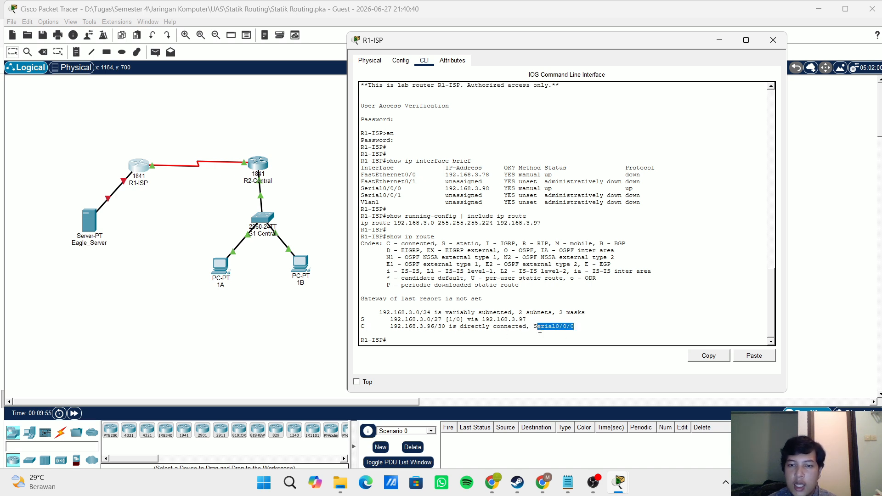
click(537, 328)
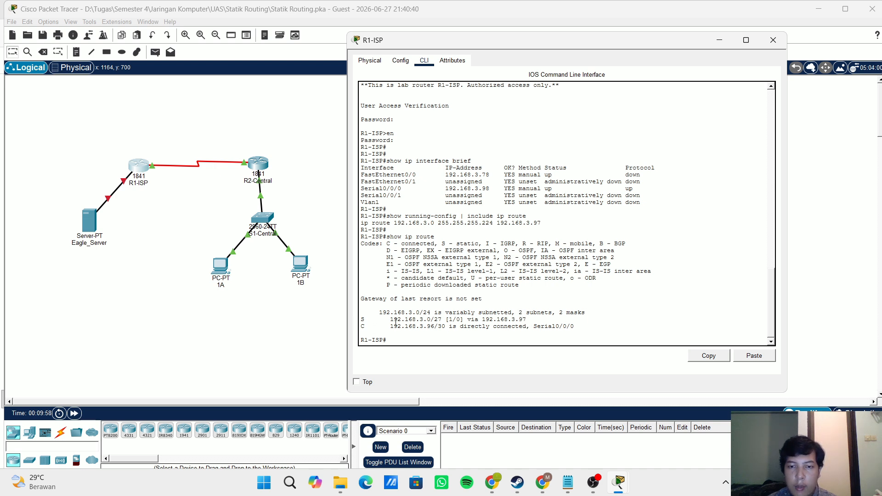
drag(376, 319, 583, 327)
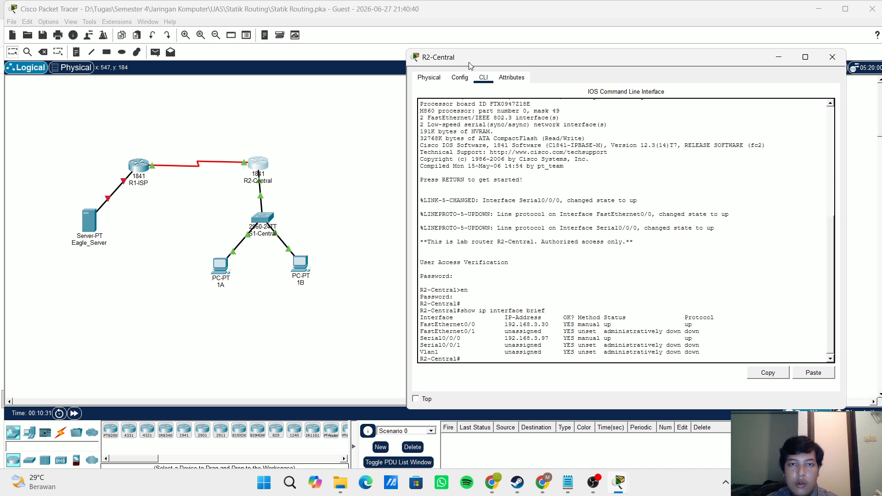
Shift the R2-Central window slightly and examine the Serial0/0/0 entry in its interface summary.
drag(471, 62, 432, 60)
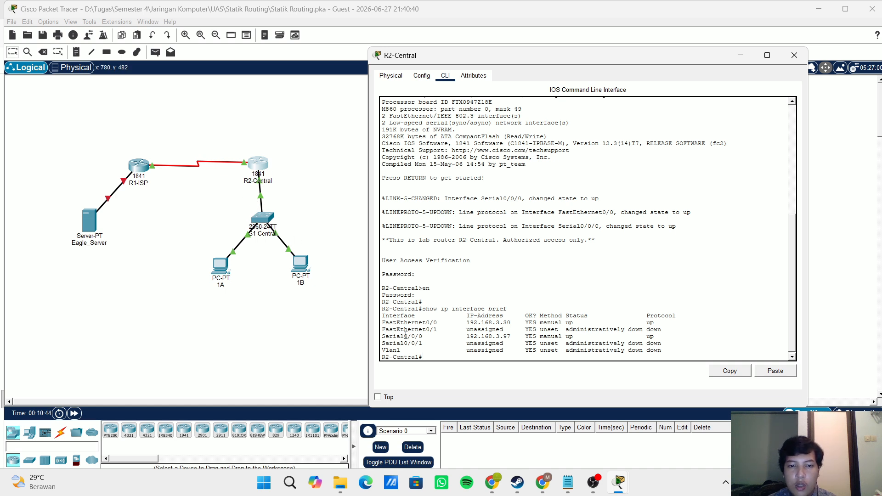
drag(389, 336, 437, 337)
click(435, 336)
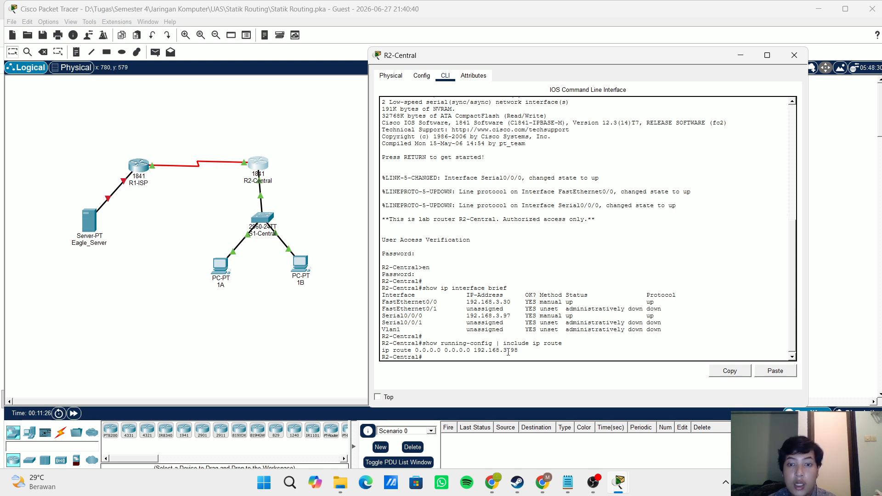
Run "show ip route" on R2-Central and examine the directly connected networks in its routing table.
text(show ip route)
key(Return)
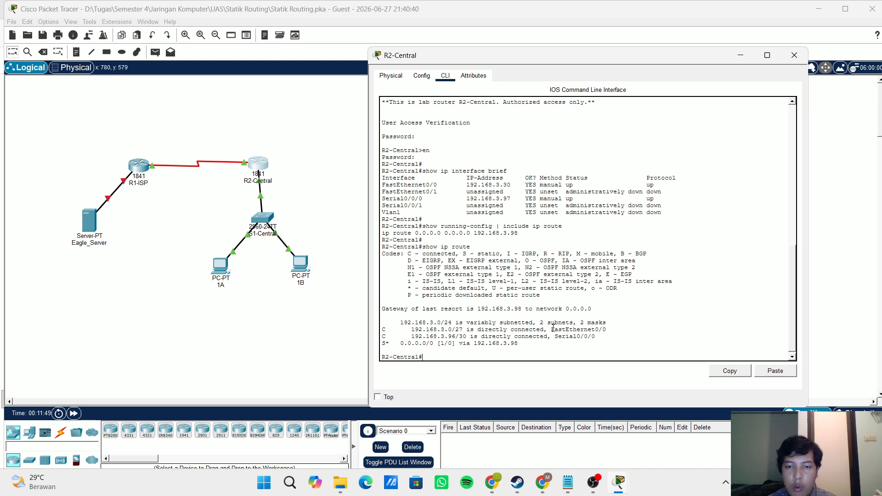
drag(550, 330, 608, 329)
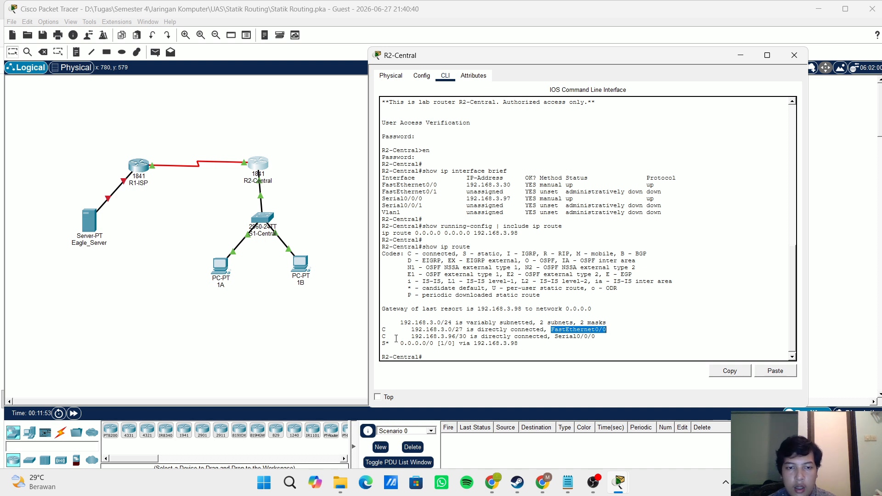
drag(411, 337, 448, 342)
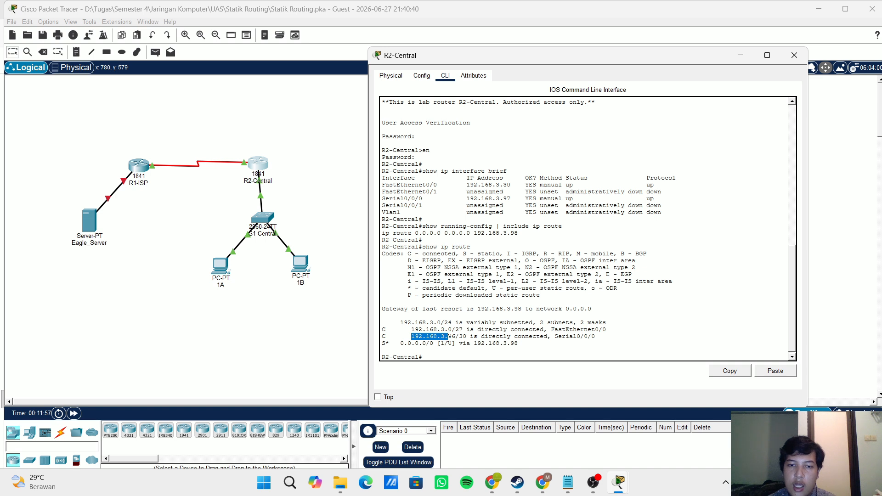
click(449, 337)
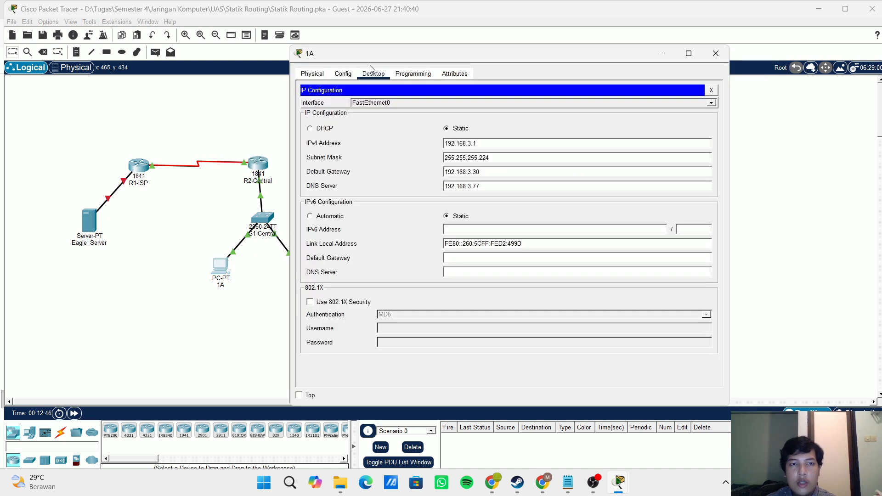
Ping 192.168.3.98 from PC 1A's Command Prompt to test its connectivity to R1-ISP.
drag(362, 58, 386, 58)
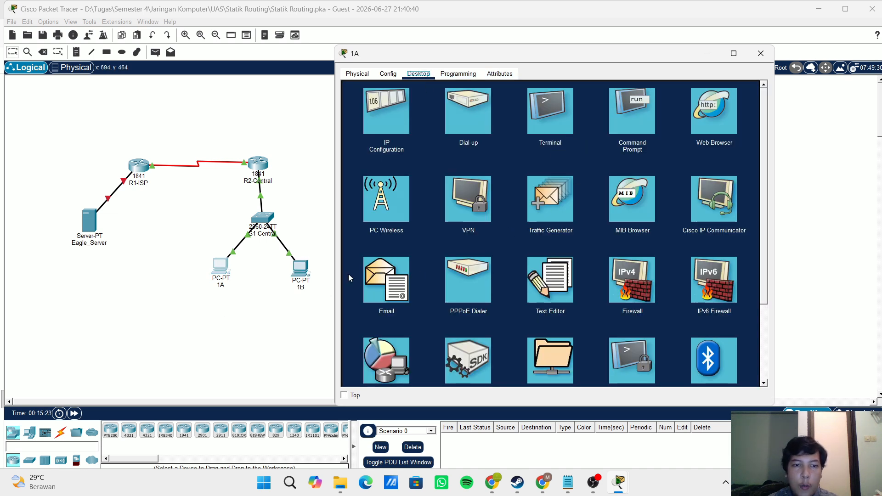
click(629, 119)
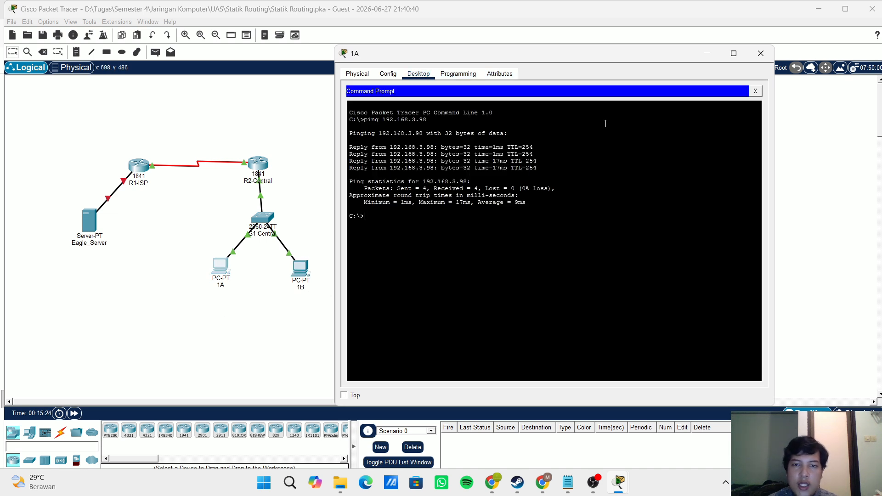
text(ping)
right_click(418, 224)
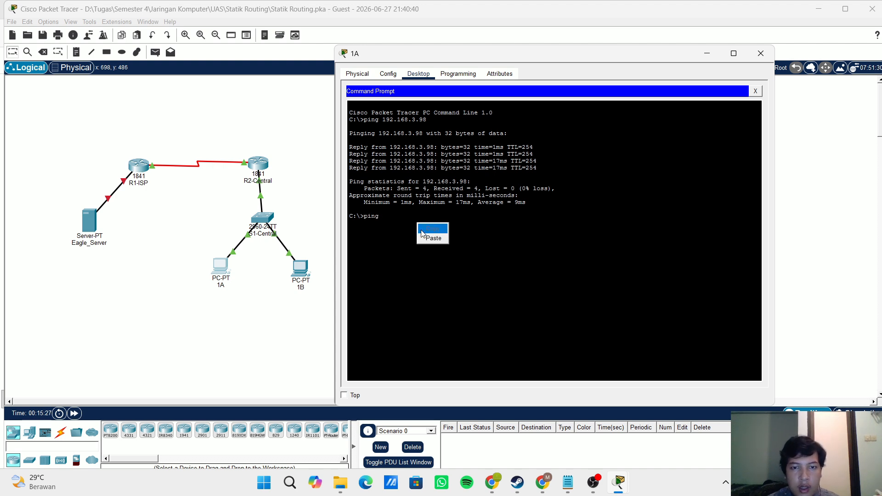
click(433, 238)
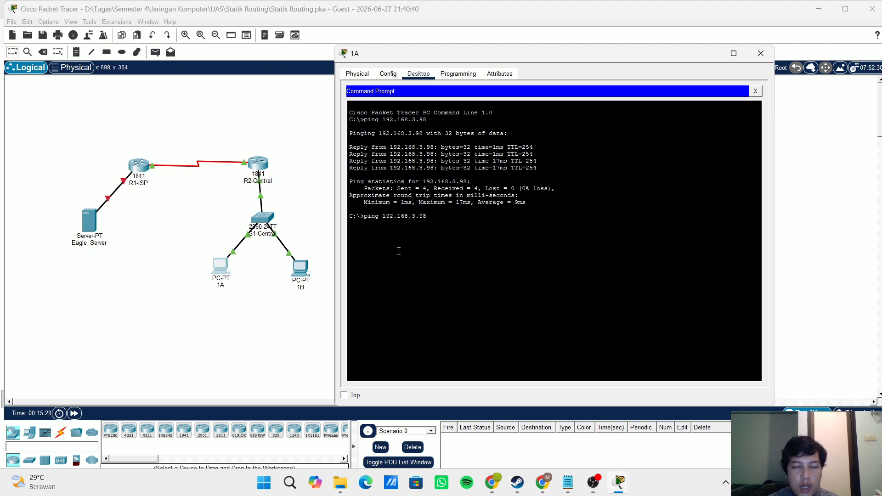
key(Return)
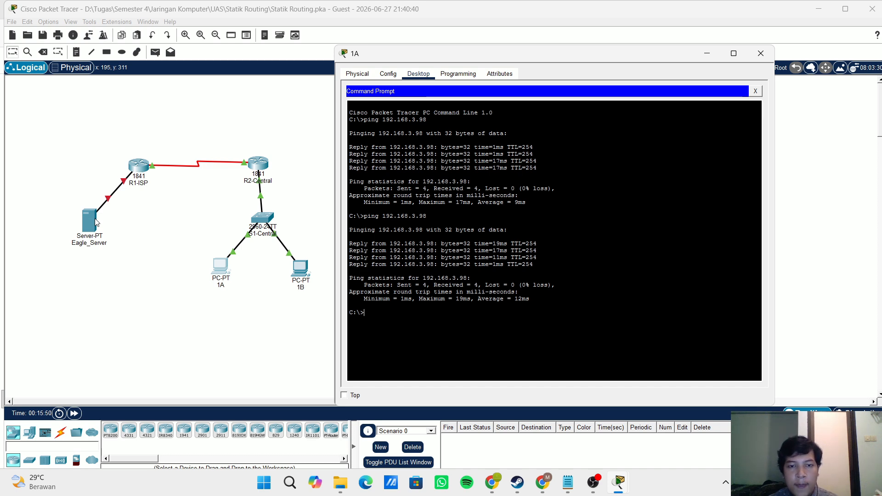
Ping 192.168.3.98 from PC 1B's Command Prompt to test its connectivity to R1-ISP.
click(300, 270)
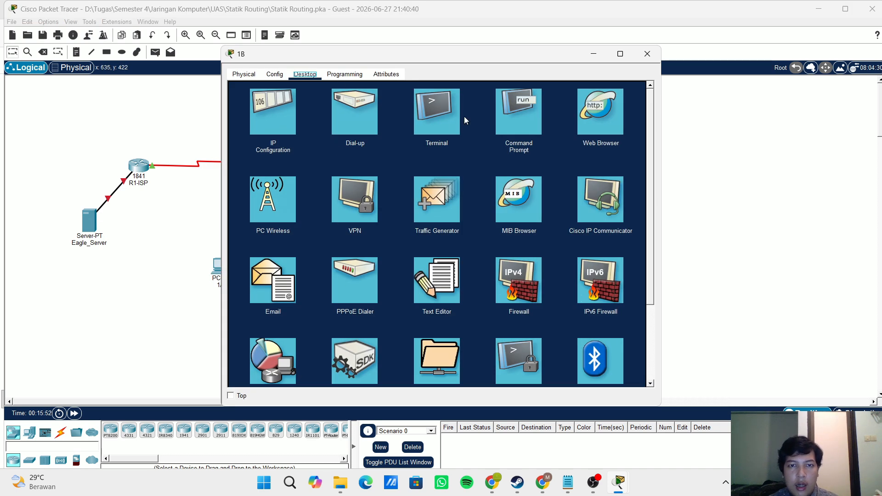
click(517, 113)
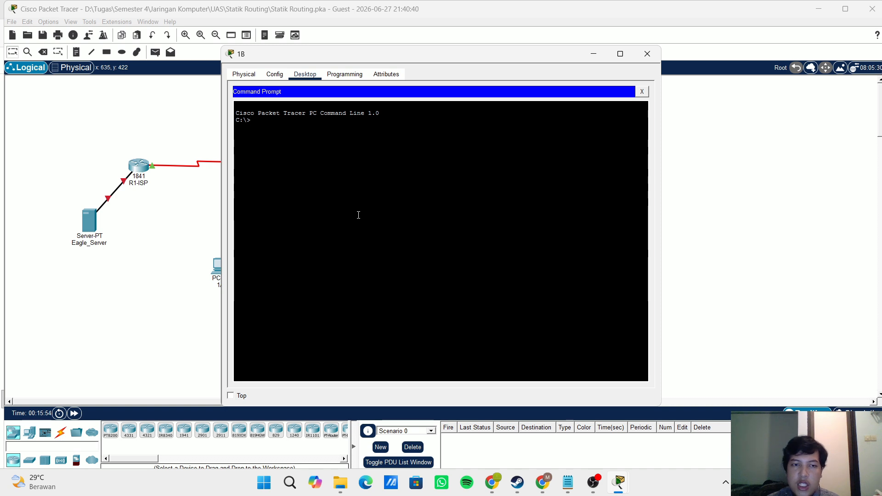
text(ping)
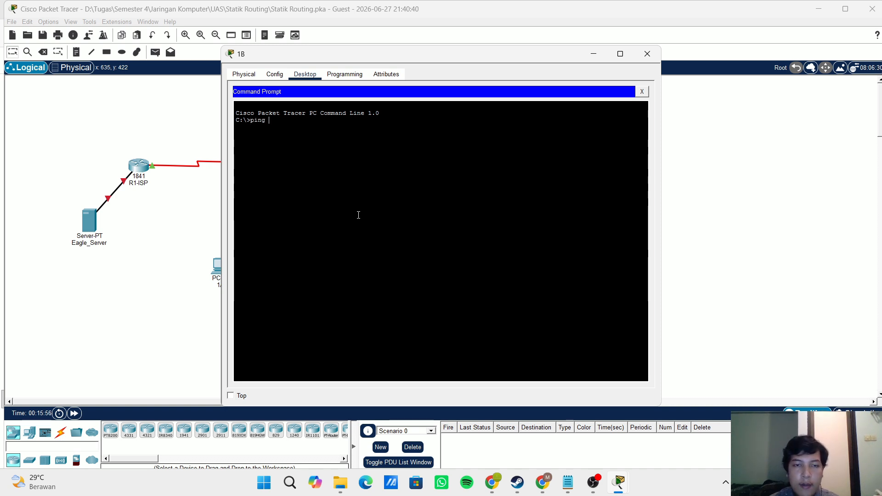
right_click(358, 215)
click(373, 231)
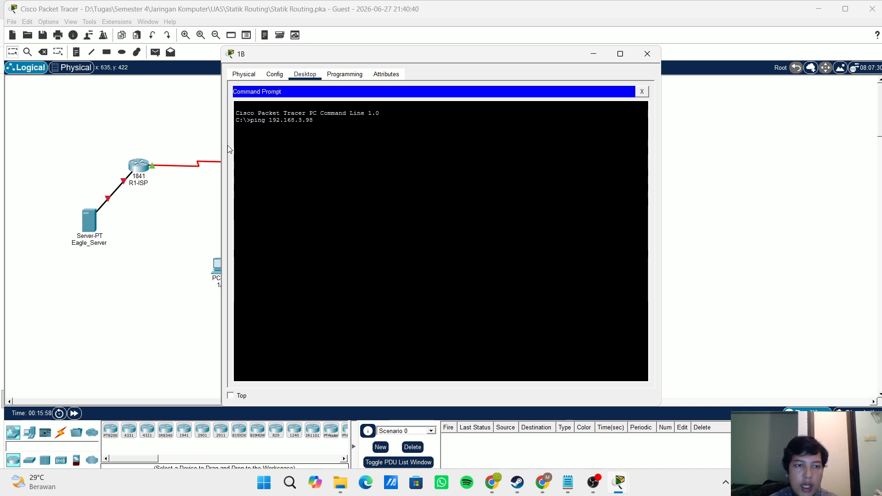
key(Return)
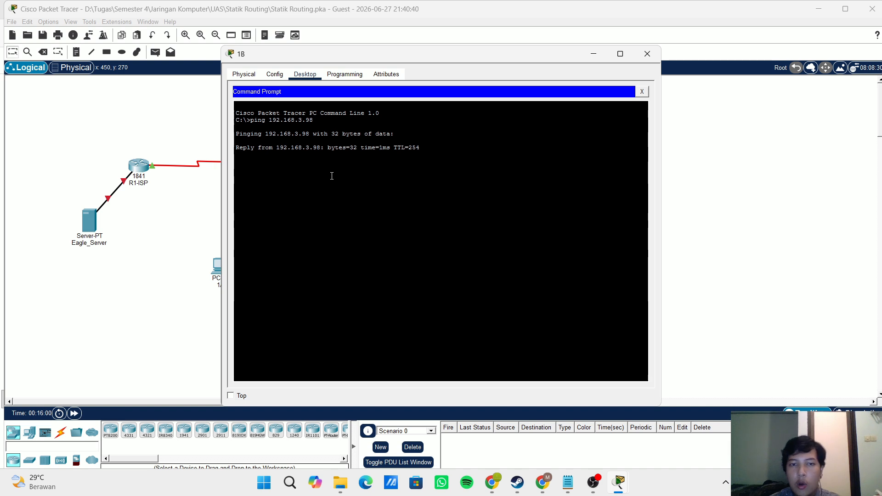